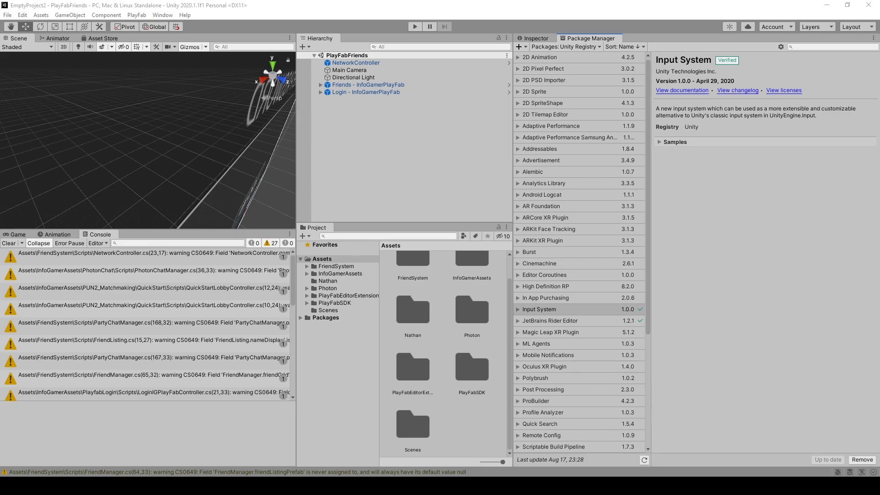
Step: Create an Input Actions asset in the Assets folder named PlayerInput
right_click(332, 258)
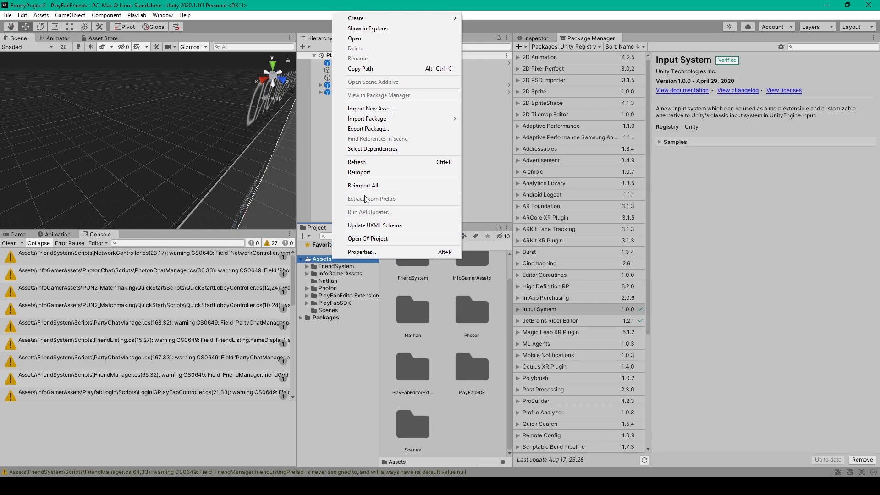
mouse_move(422, 20)
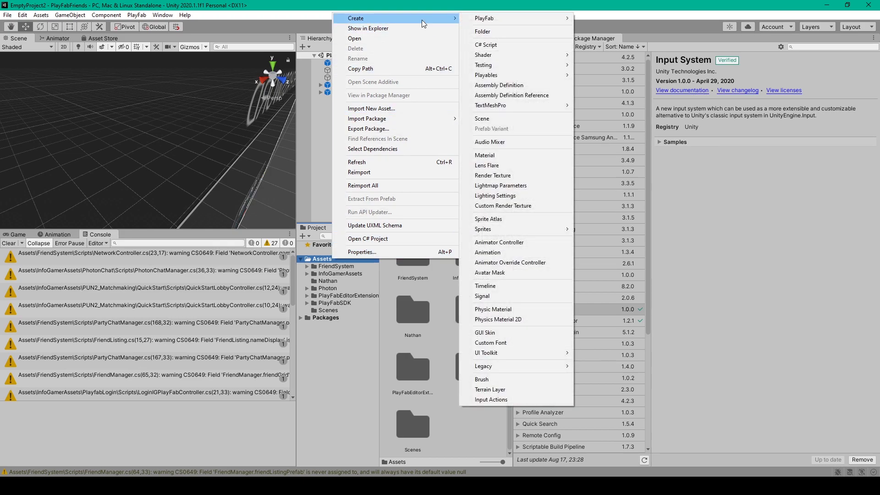
left_click(485, 401)
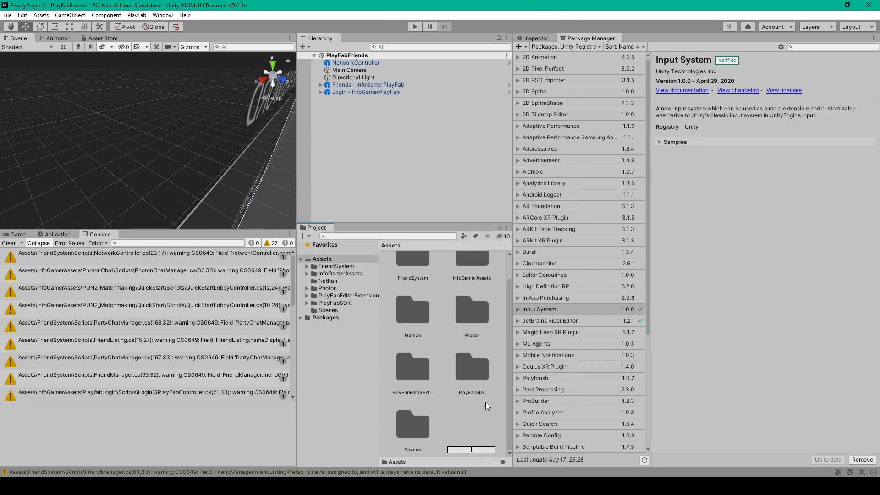
type("PlayerInput")
key("Return")
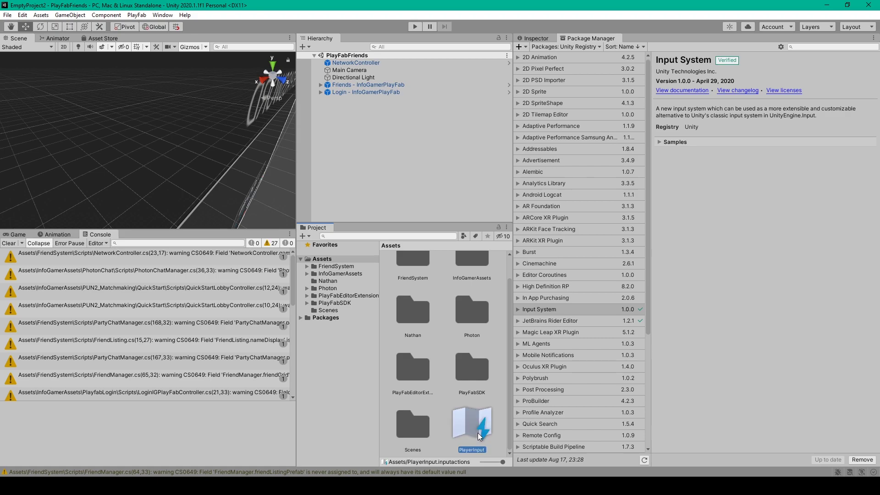
Step: In the PlayerInput editor, add action maps 1PersonController, CarController and PlaneController
double_click(478, 433)
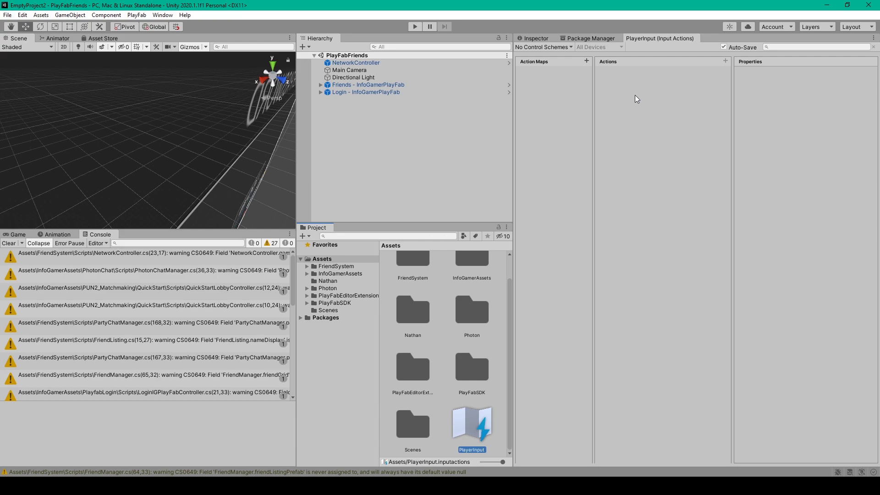
left_click(587, 61)
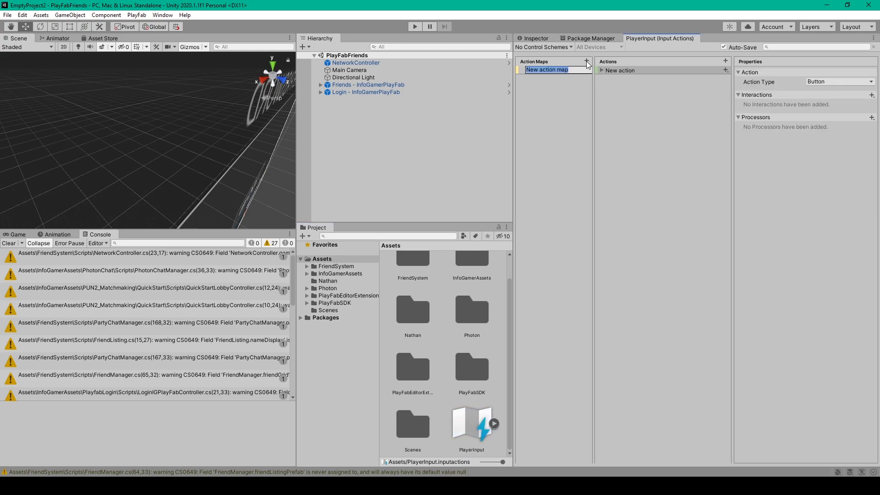
type("1PersonController")
key("Return")
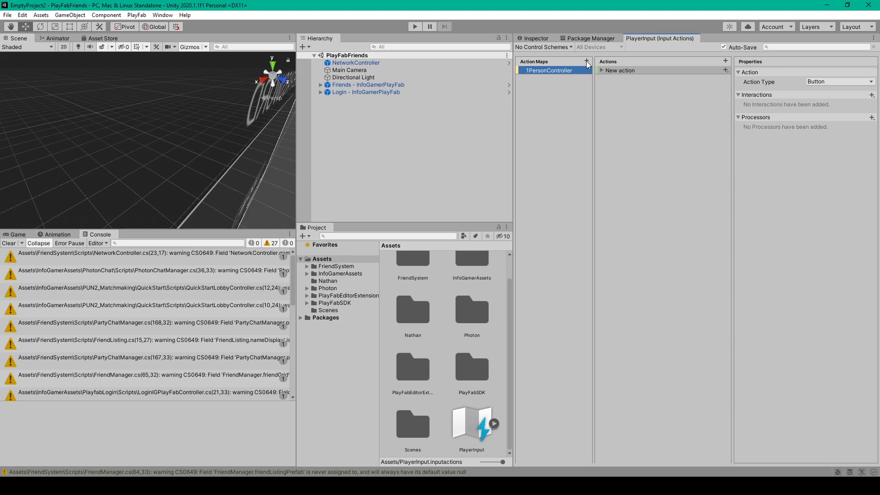
left_click(587, 61)
type("Car")
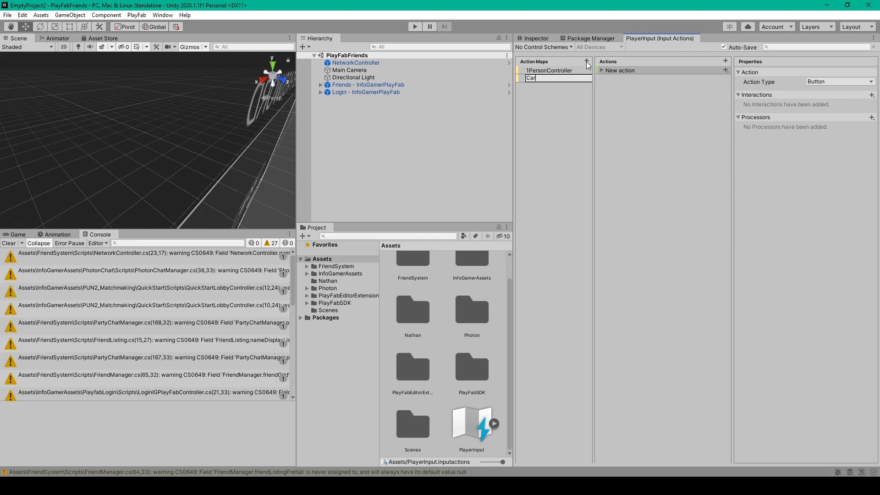
type("Controller")
key("Return")
left_click(587, 61)
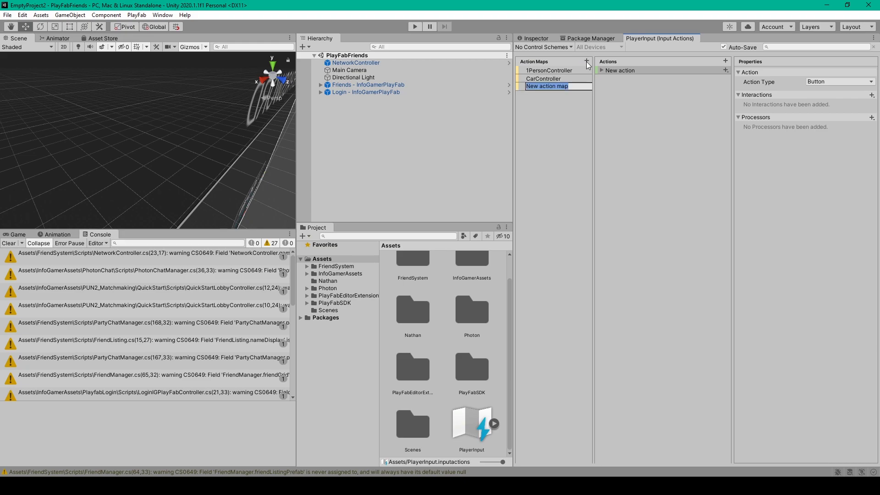
type("PlaneController")
key("Return")
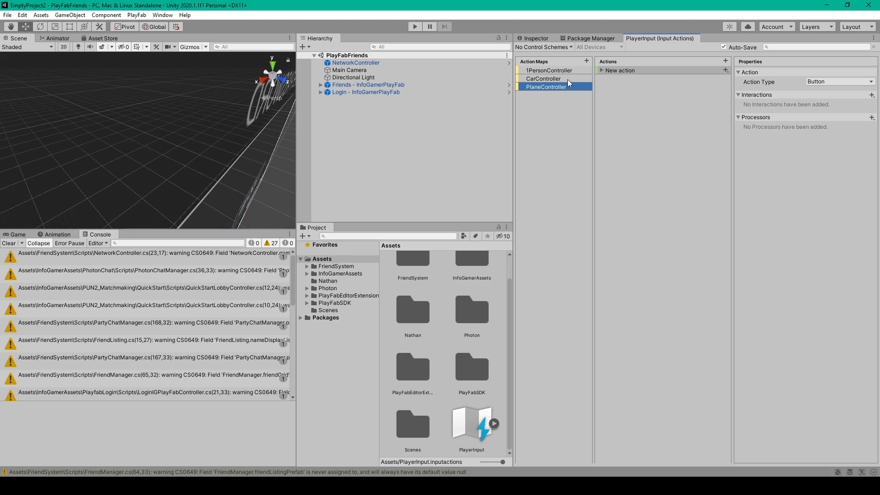
Step: In the 1PersonController map, rename the default action to Jump
left_click(569, 72)
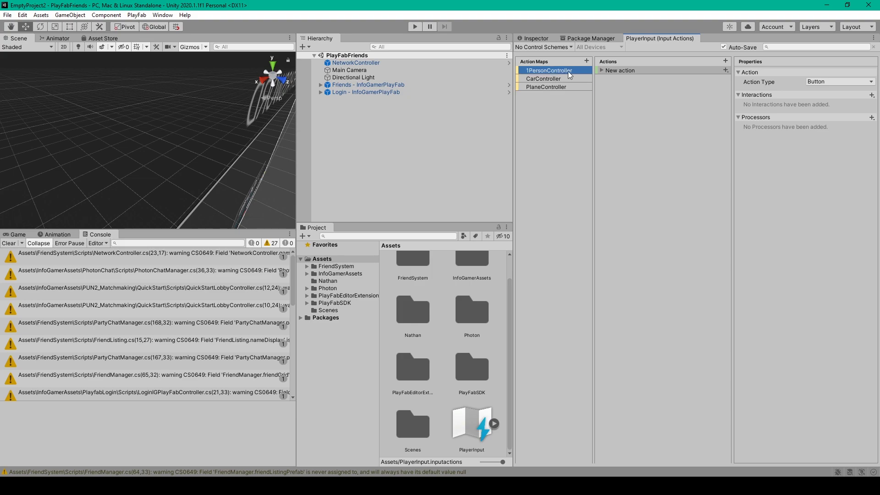
left_click(617, 70)
left_click(618, 70)
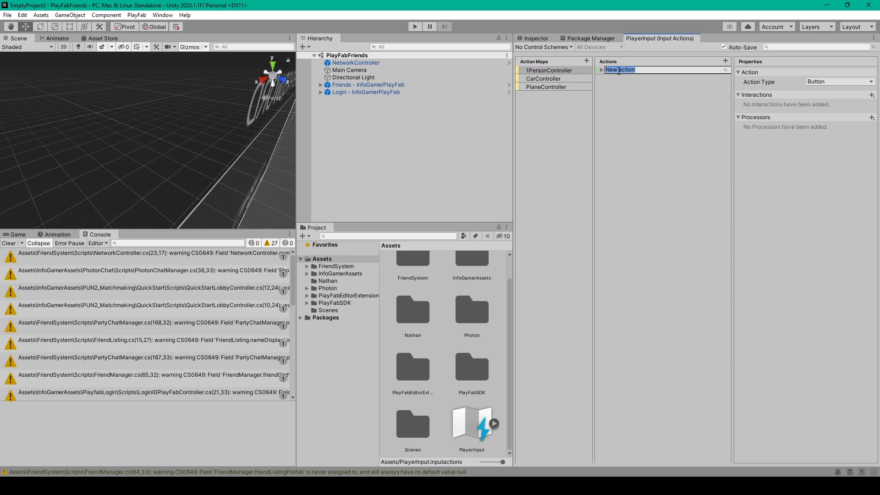
type("Jump")
key("Return")
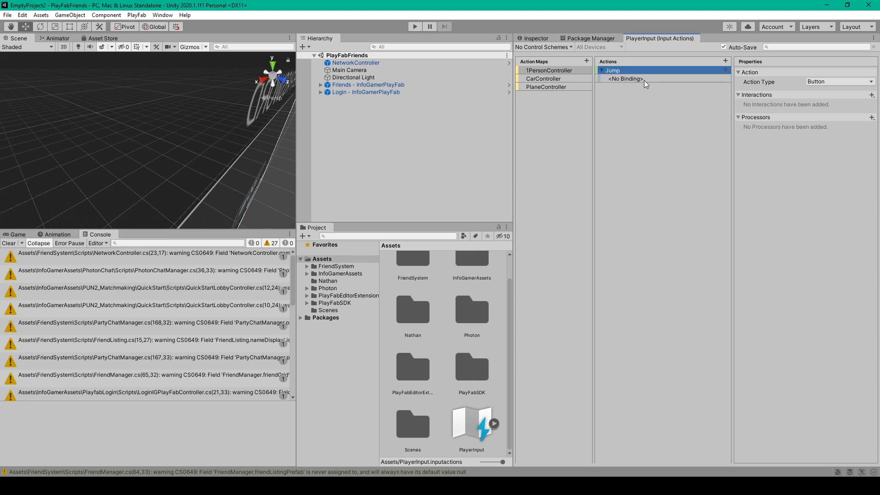
Step: Bind Jump to the Space key under Keyboard > By Location of Key
left_click(645, 81)
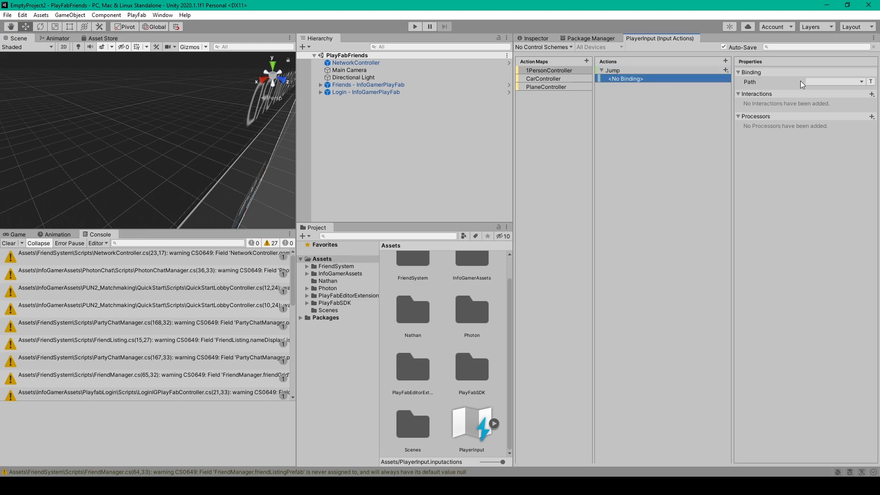
left_click(832, 81)
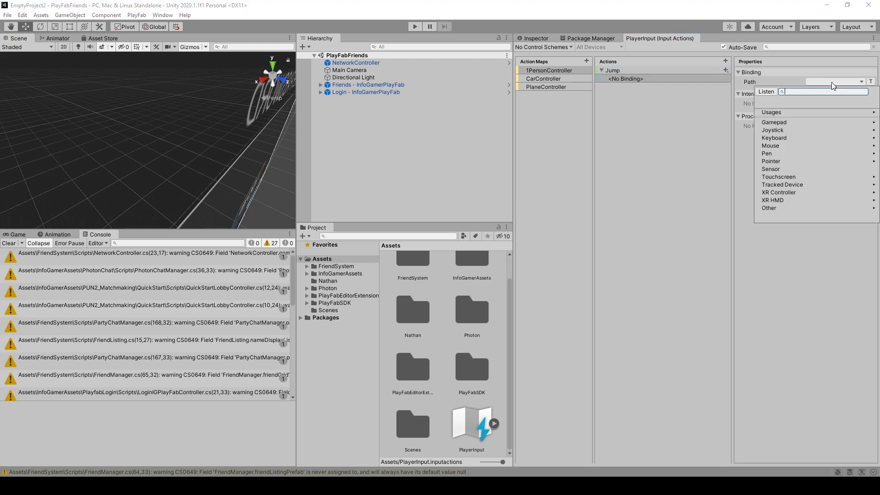
left_click(810, 138)
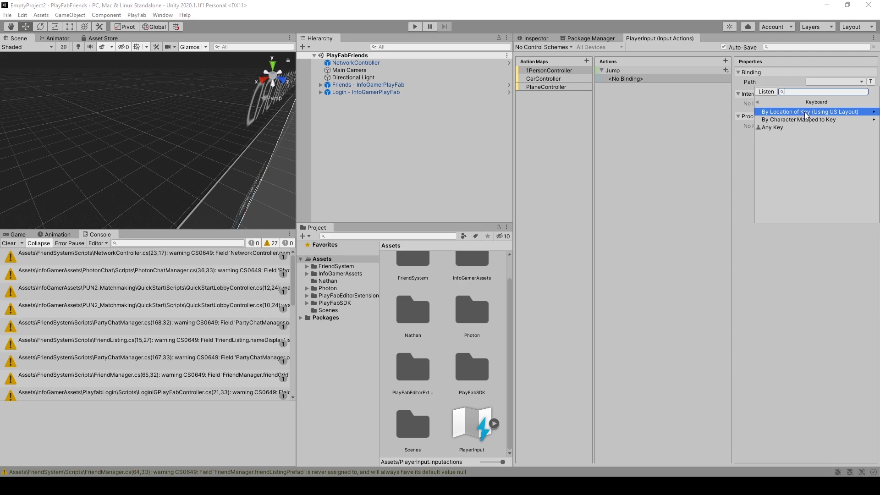
left_click(832, 111)
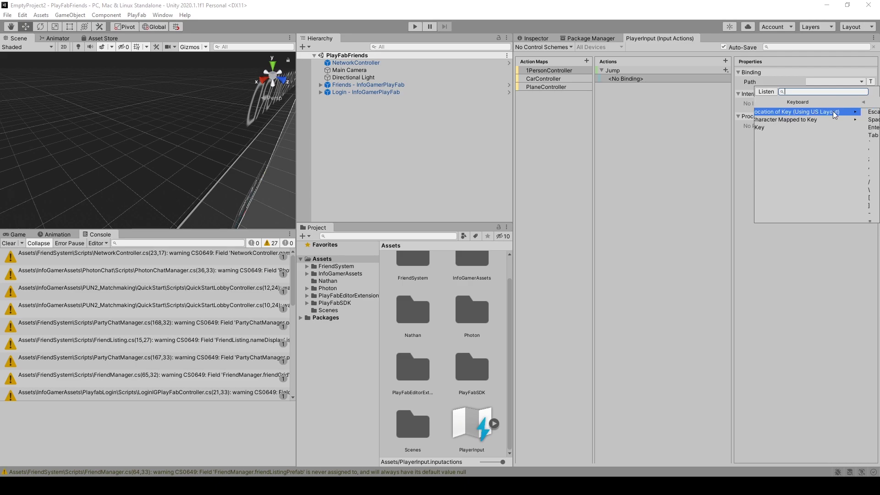
left_click(784, 120)
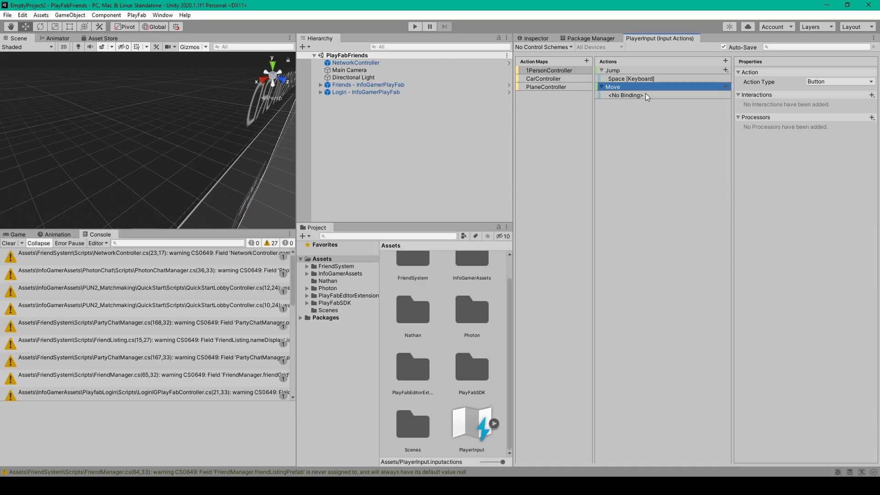
Step: Delete the empty <No Binding> entry under the Move action
left_click(638, 95)
right_click(640, 94)
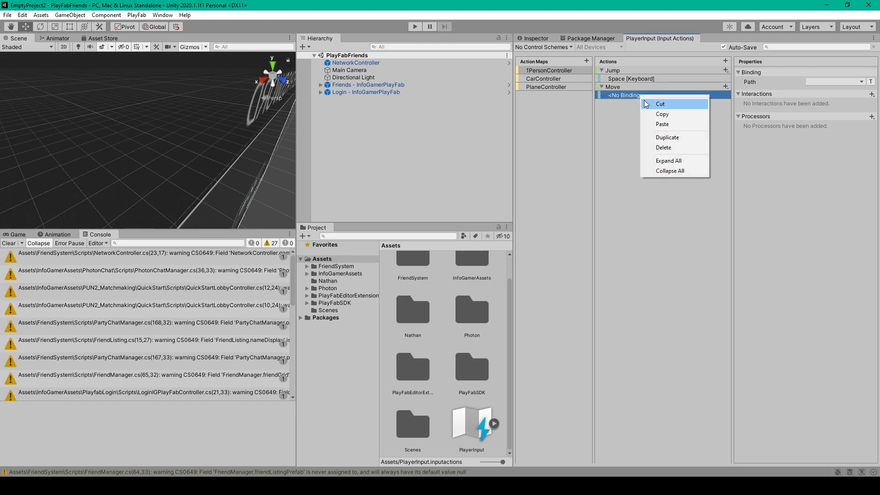
left_click(664, 148)
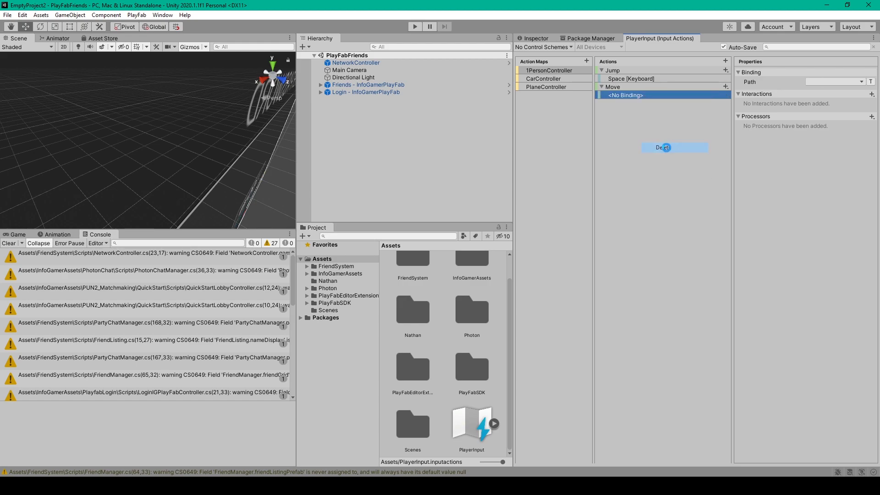
Step: Review the binding options available for the Move action
left_click(634, 87)
right_click(634, 87)
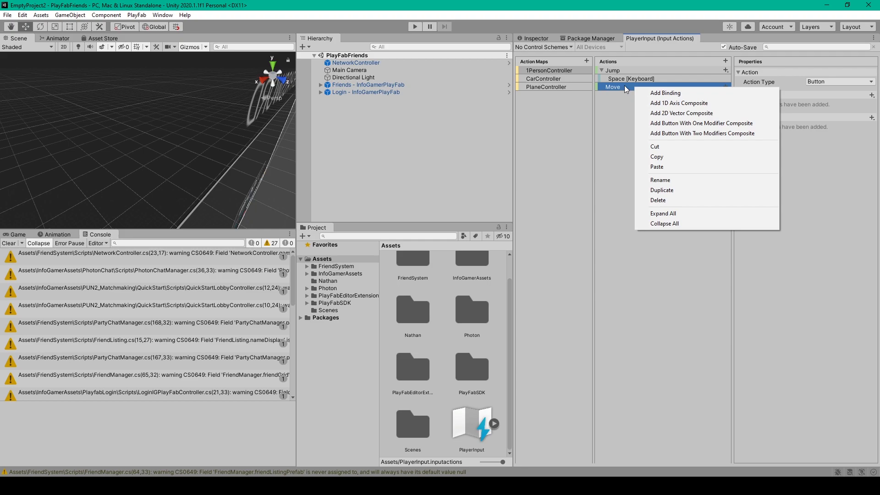
left_click(681, 114)
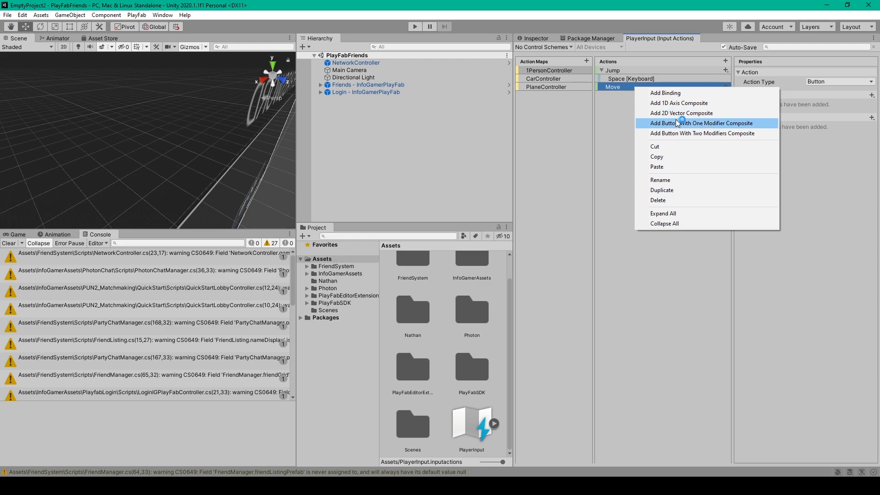
left_click(677, 124)
Step: Add a 2D Vector Composite to Move and select its Up binding
right_click(616, 89)
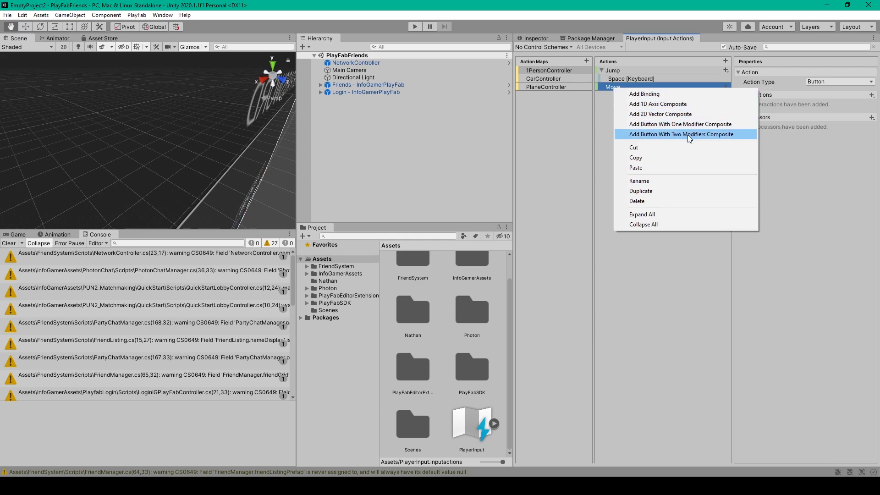
left_click(650, 115)
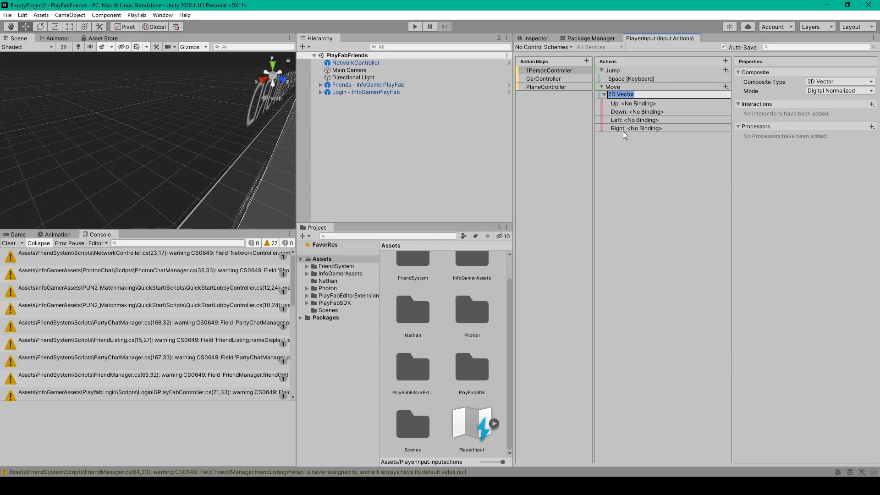
left_click(625, 104)
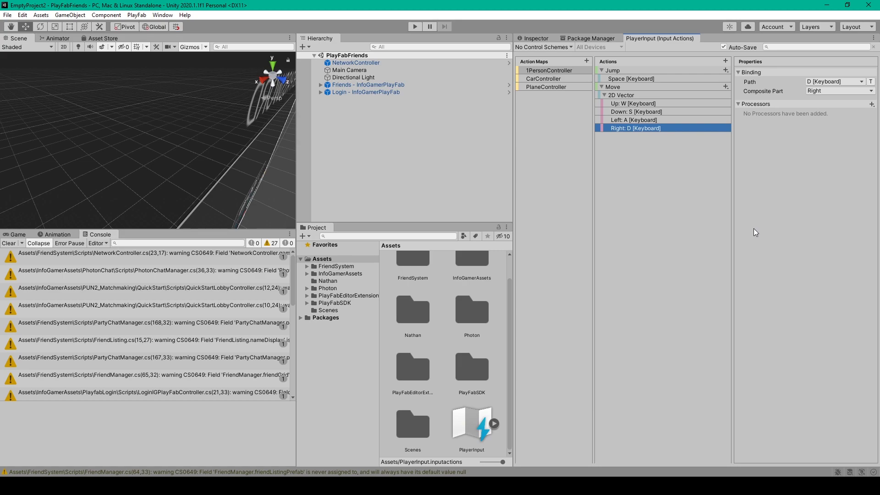
Step: Uncheck Auto-Save in the Input Actions editor toolbar
left_click(679, 159)
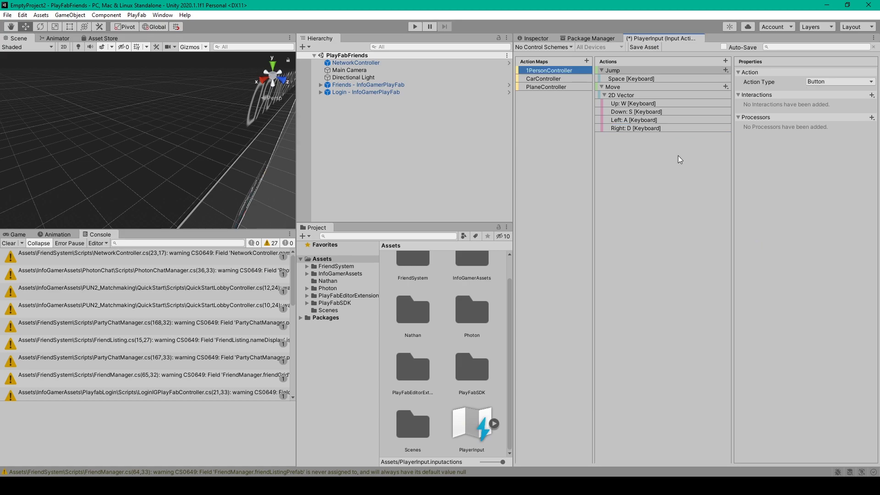